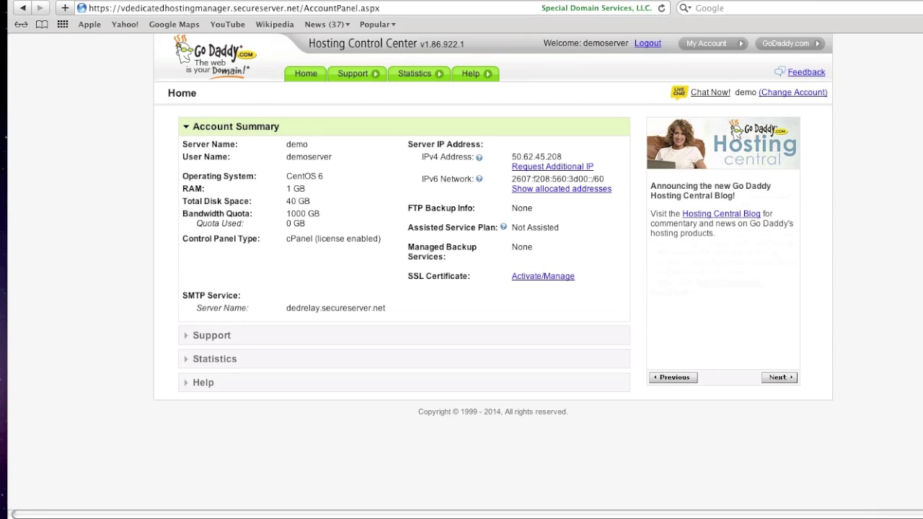
Step: Bring the browser showing the Account Summary with IPv4 address 50.62.45.208 into focus
click(538, 158)
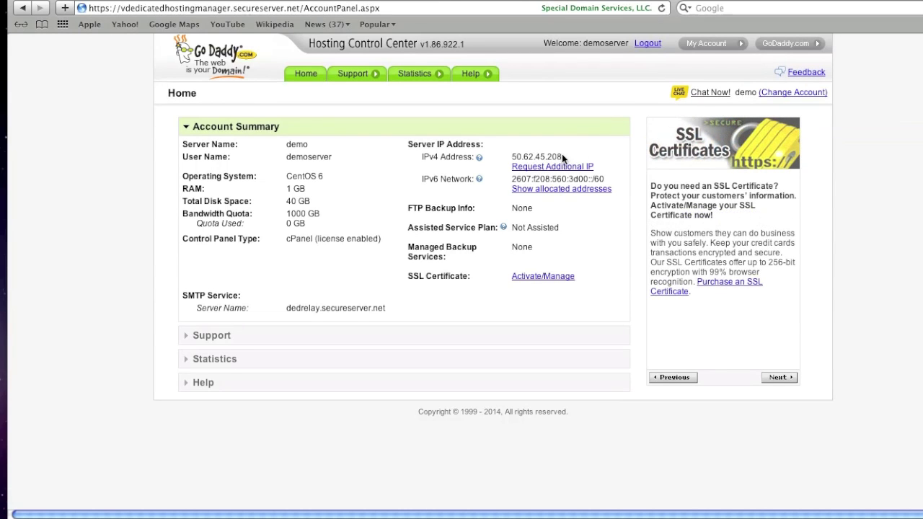
drag(562, 157, 511, 157)
key(super+c)
click(85, 1)
click(101, 5)
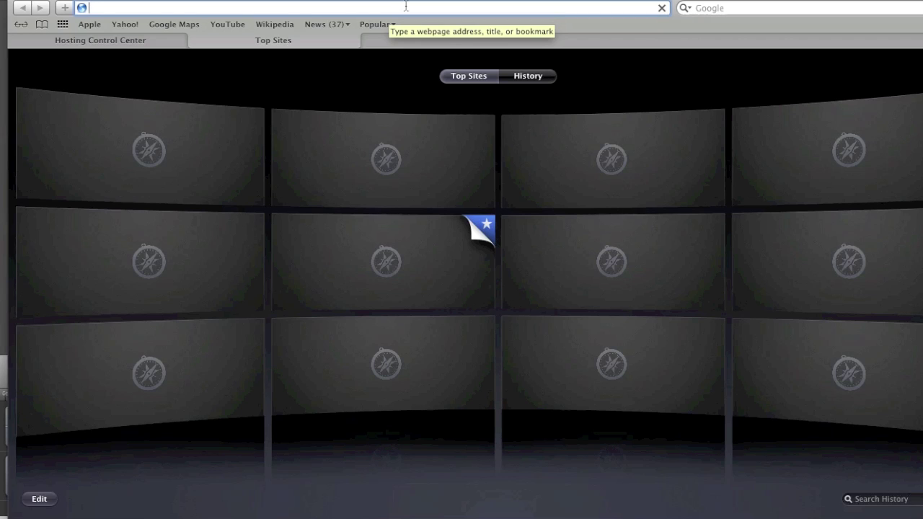
text(https:)
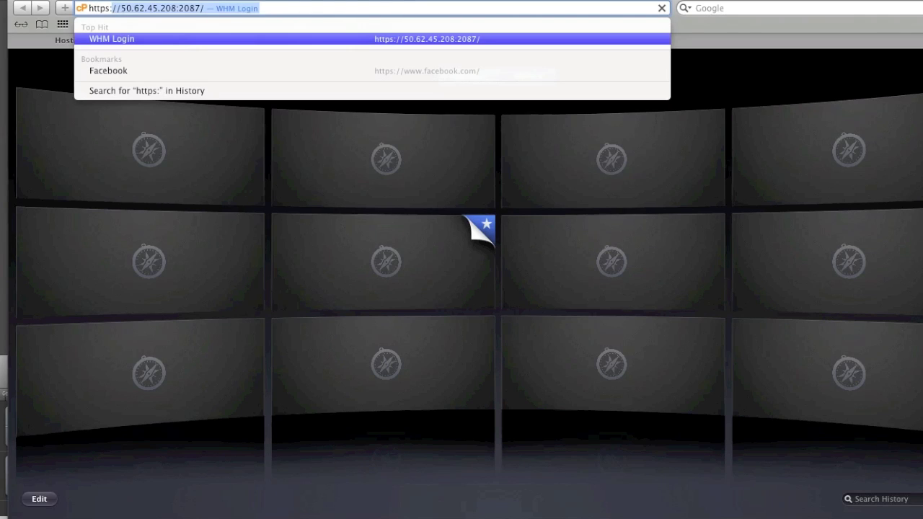
text(//)
key(super+v)
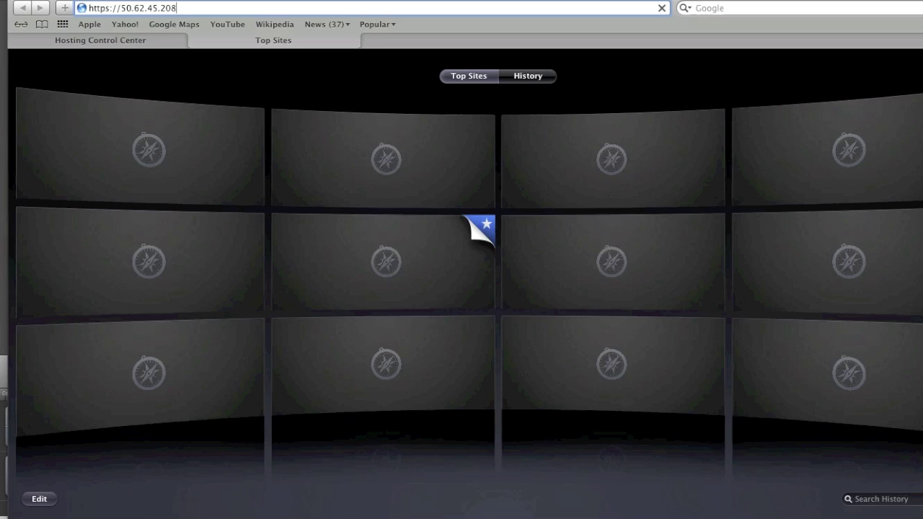
text(:)
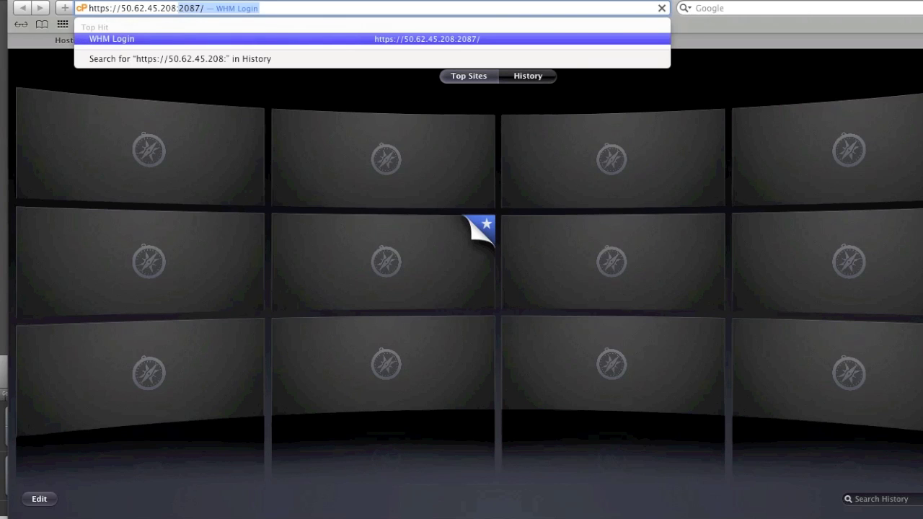
text(2087)
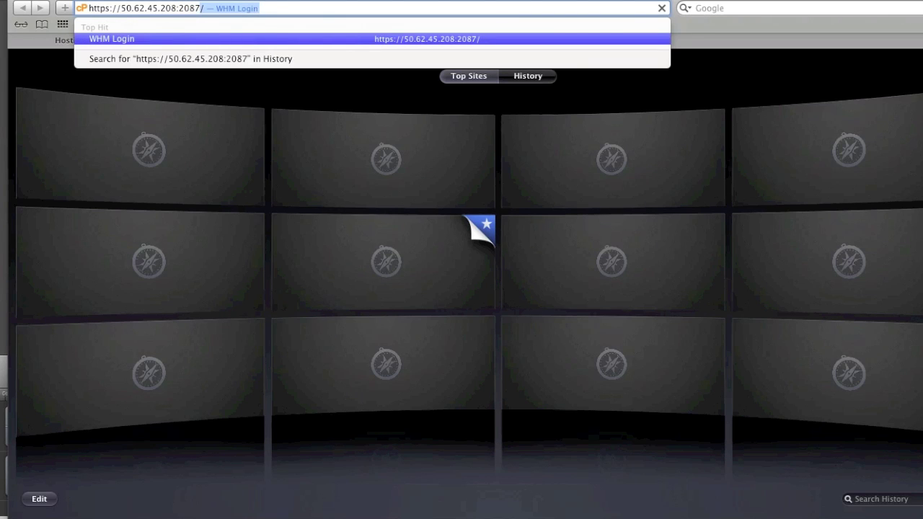
key(Return)
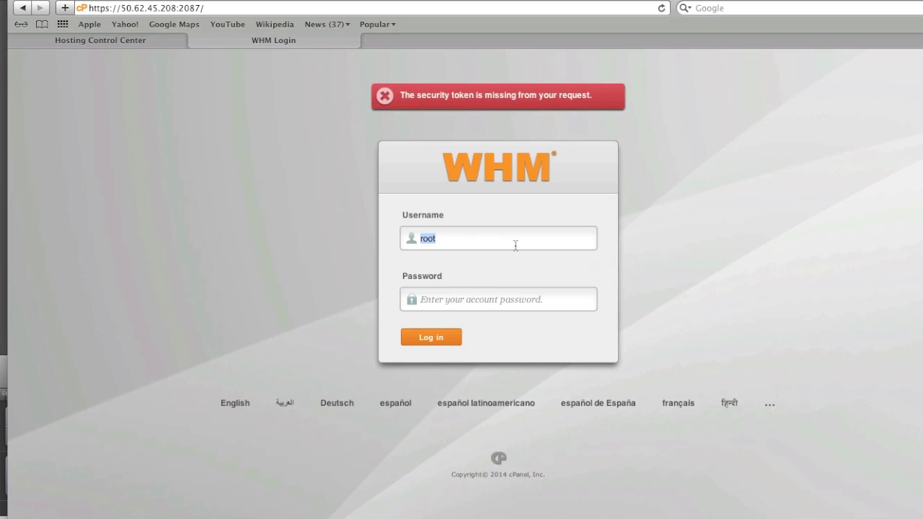
Step: Log in to WHM as root with the account password
click(446, 303)
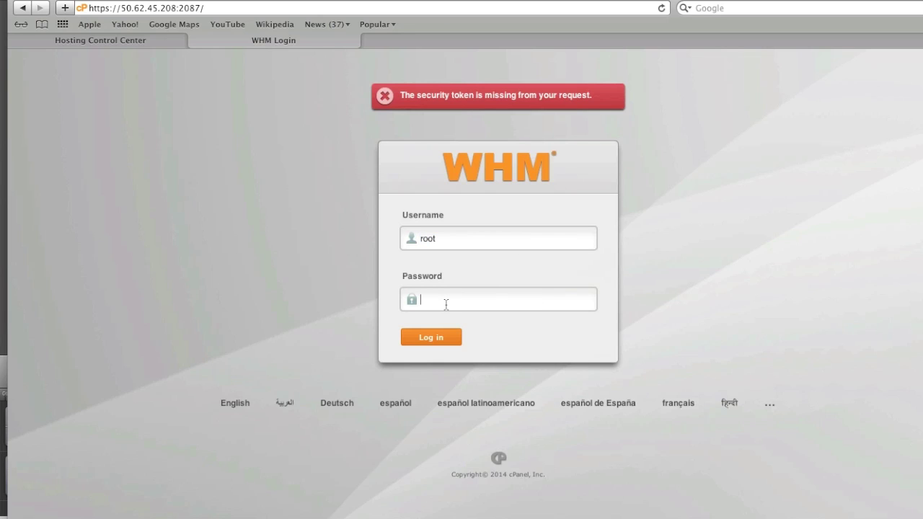
text(•••••••••••••)
click(432, 337)
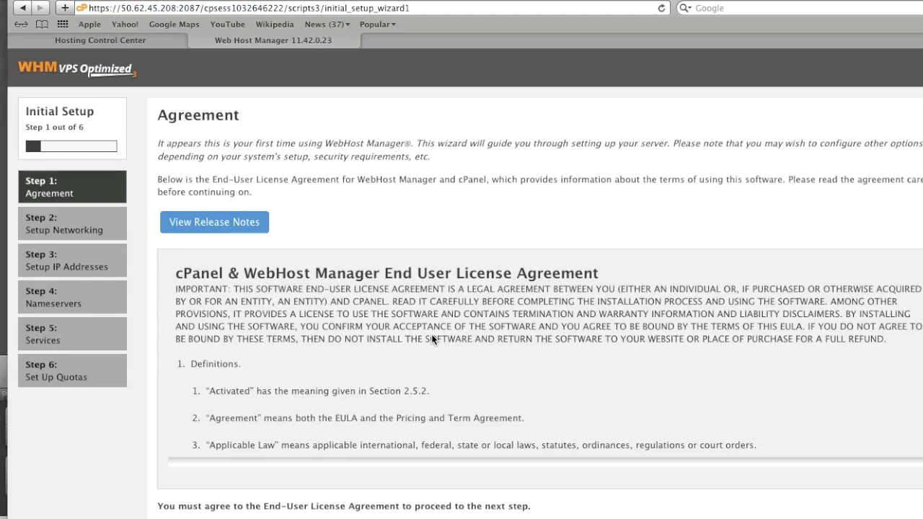
Step: Read through the End User License Agreement and agree to it, continuing to Step 2
scroll(506, 323, down, 20)
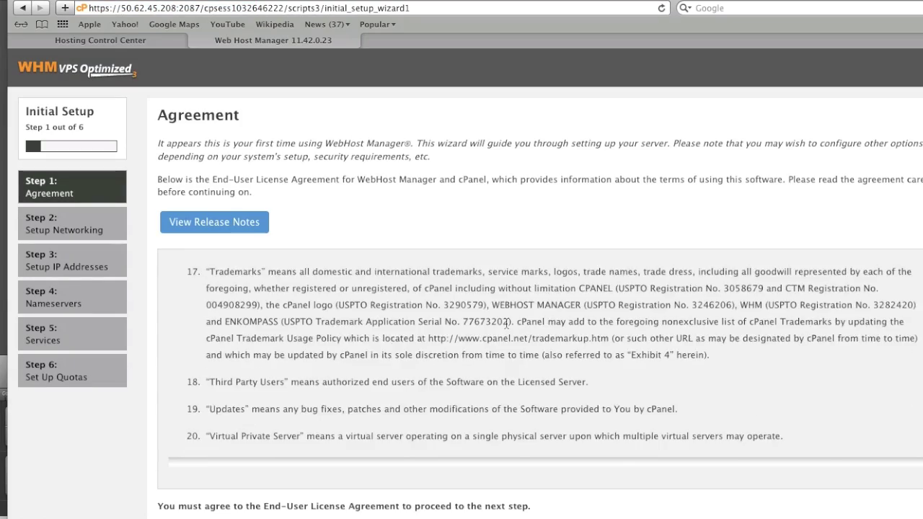
scroll(506, 325, down, 20)
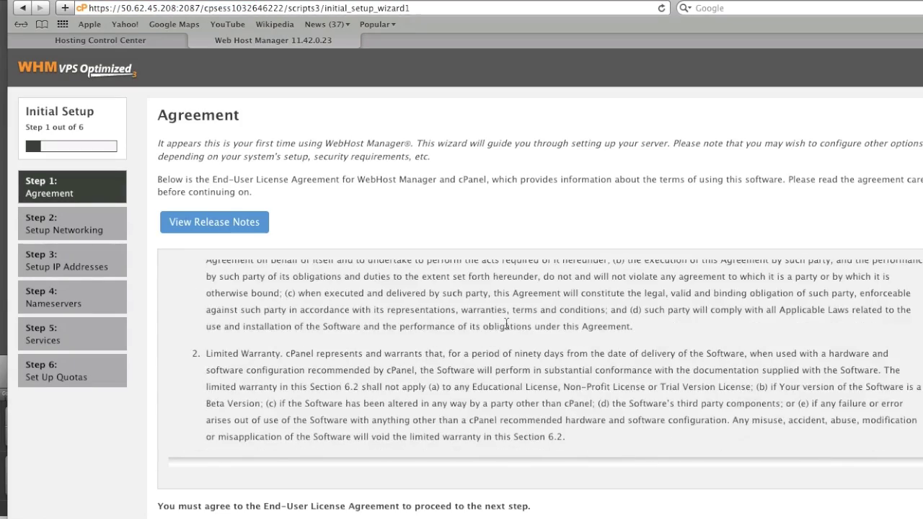
scroll(506, 323, down, 10)
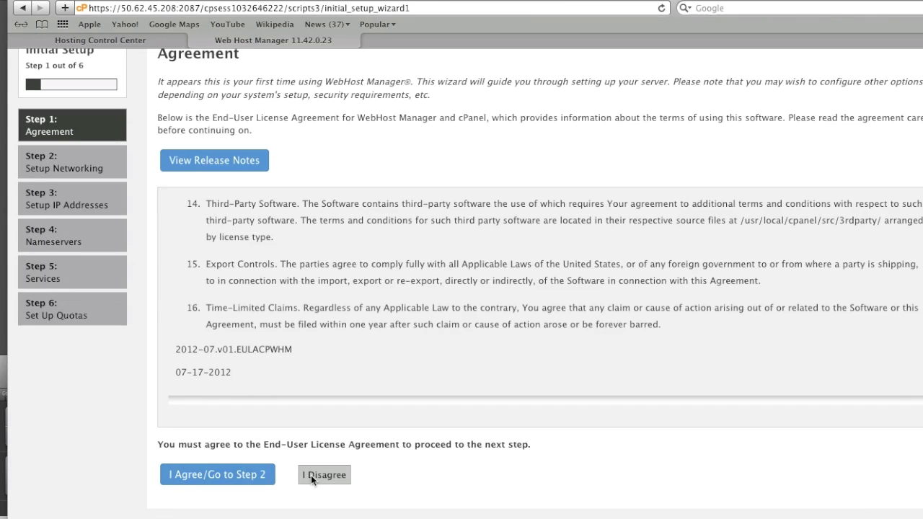
click(213, 476)
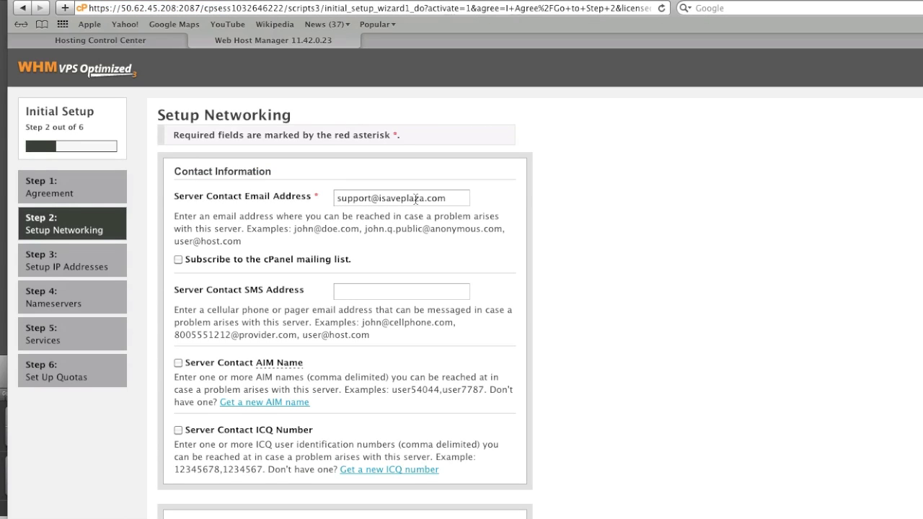
Step: Keep the contact, hostname and resolvers 208.109.96.1 and 208.109.96.2, and save networking
scroll(329, 332, down, 3)
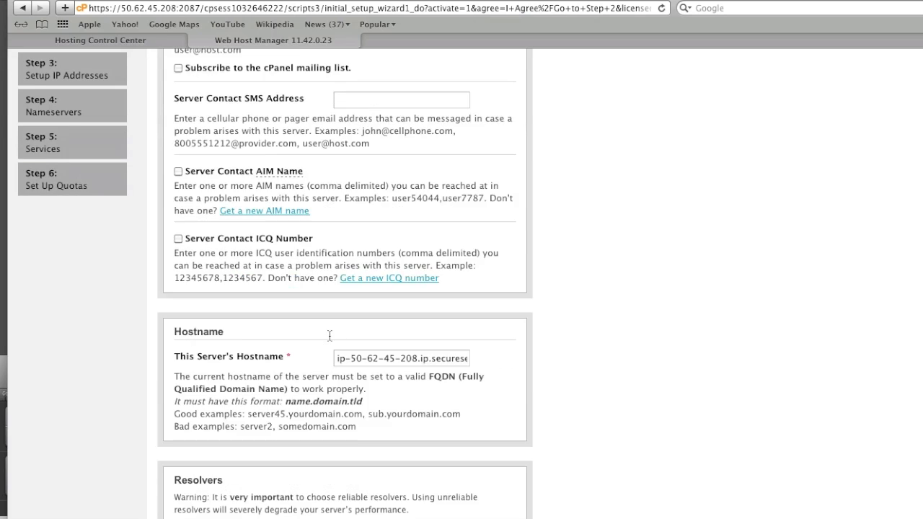
scroll(379, 274, up, 3)
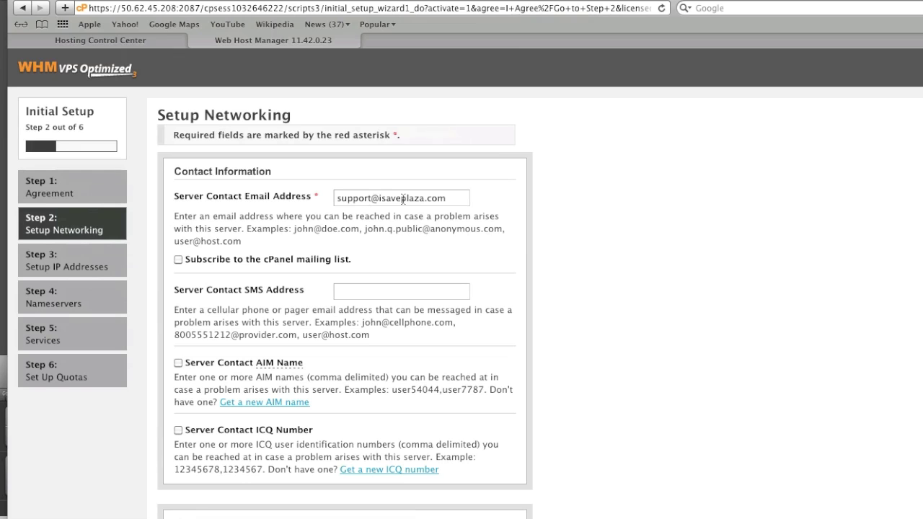
scroll(318, 367, down, 5)
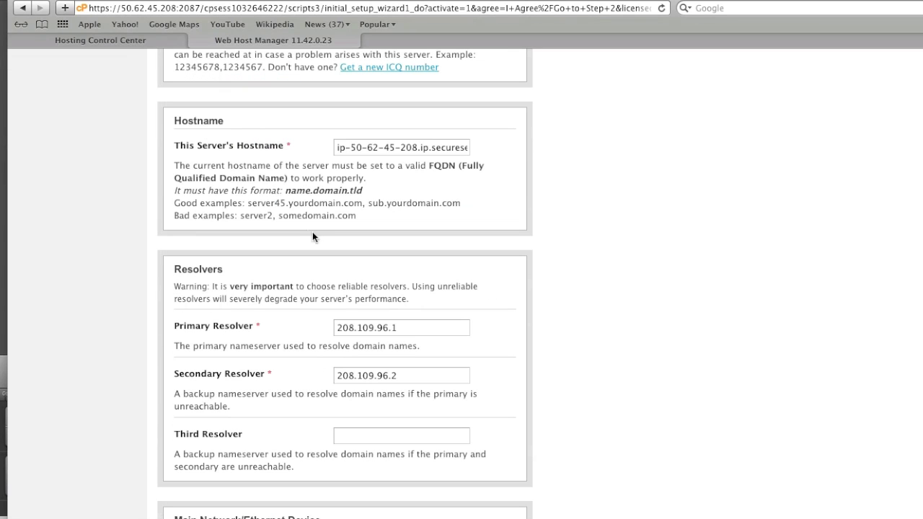
scroll(308, 417, down, 3)
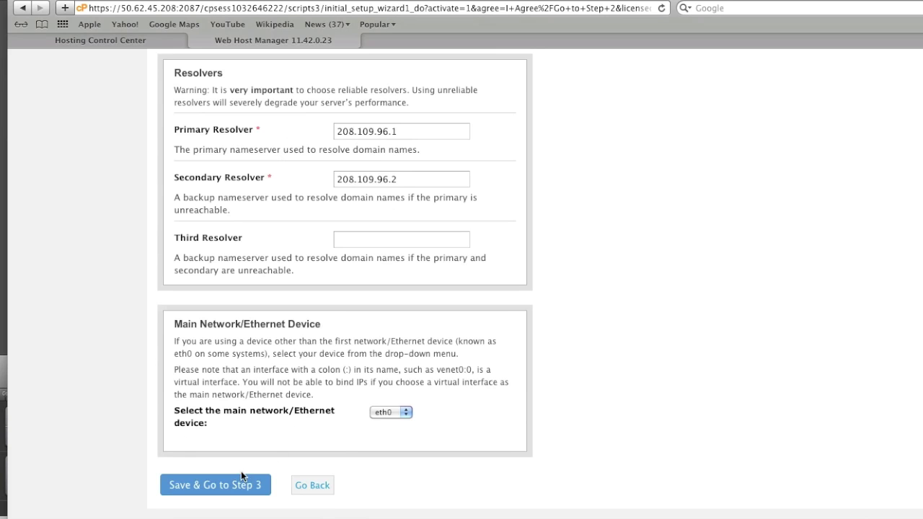
click(207, 489)
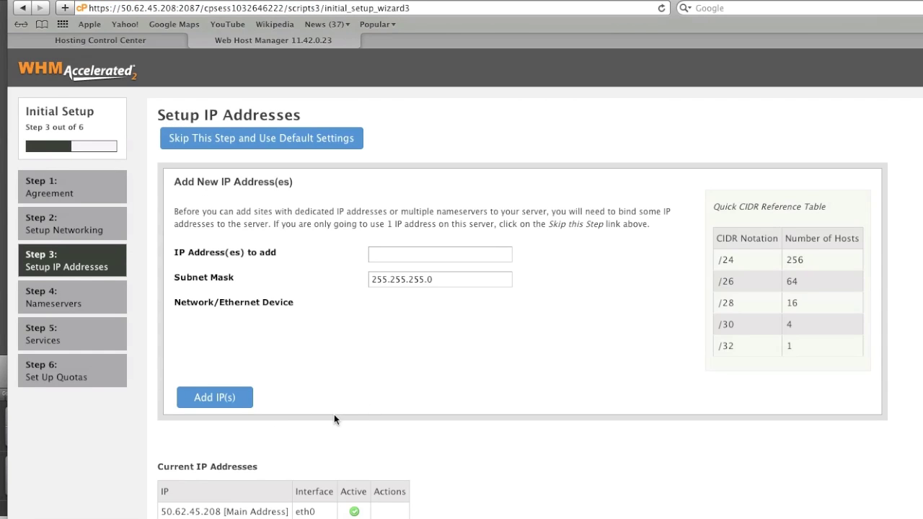
Step: Use default IP address settings and save BIND as the nameserver
scroll(334, 415, down, 1)
click(251, 139)
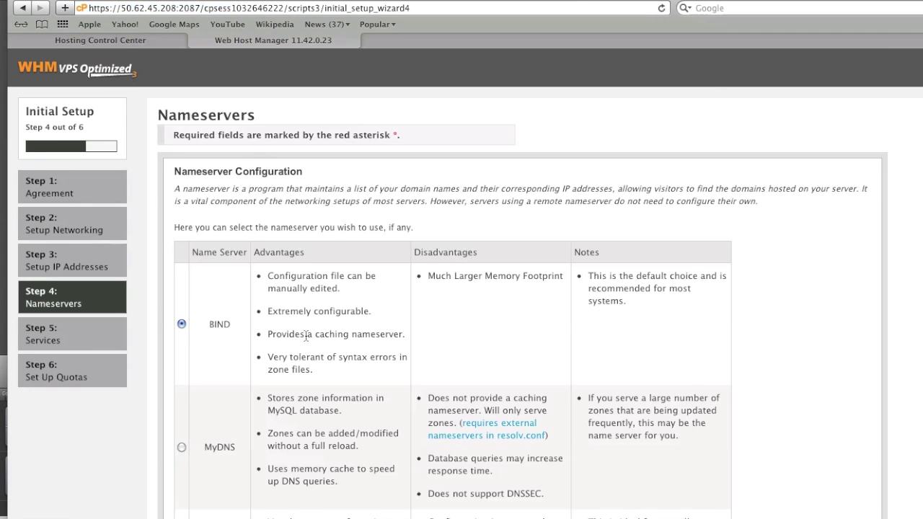
scroll(306, 335, down, 1)
scroll(271, 331, down, 3)
scroll(277, 331, down, 10)
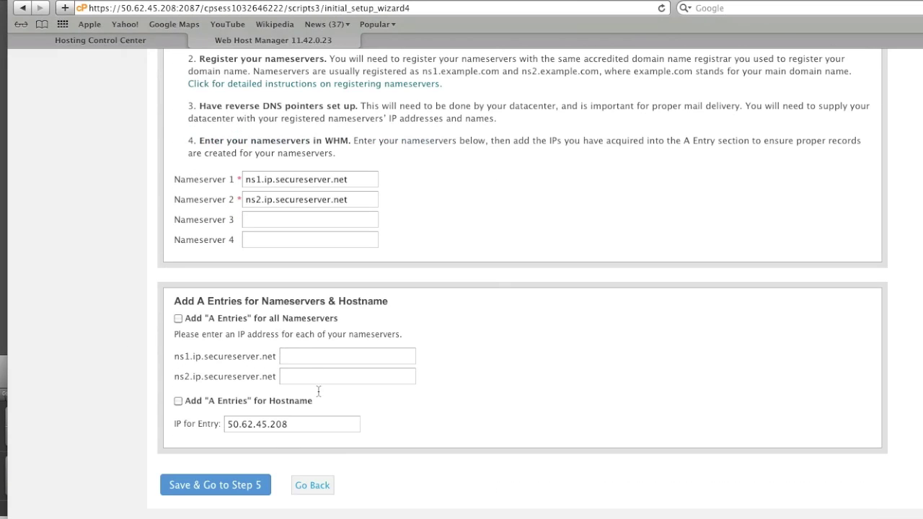
click(209, 485)
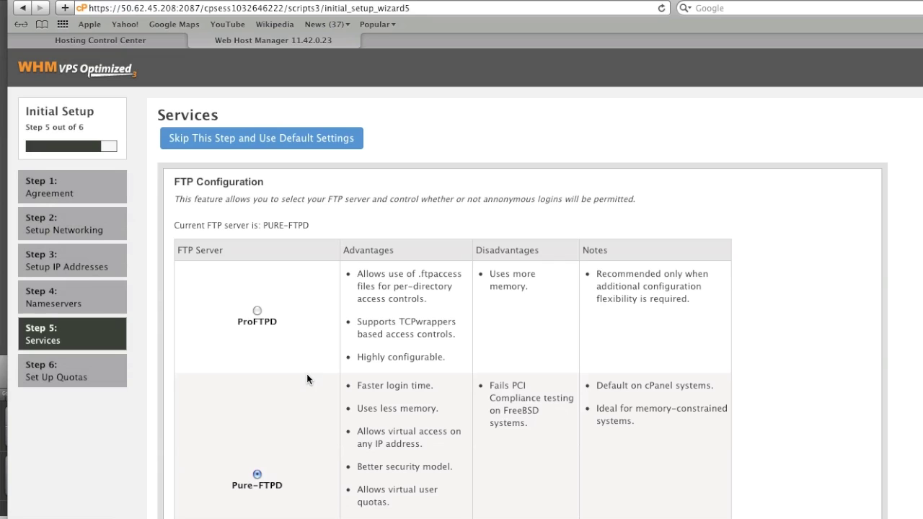
Step: Keep the default services Pure-FTPD, Dovecot and cPHulk, and save to proceed to Quotas
scroll(317, 370, down, 5)
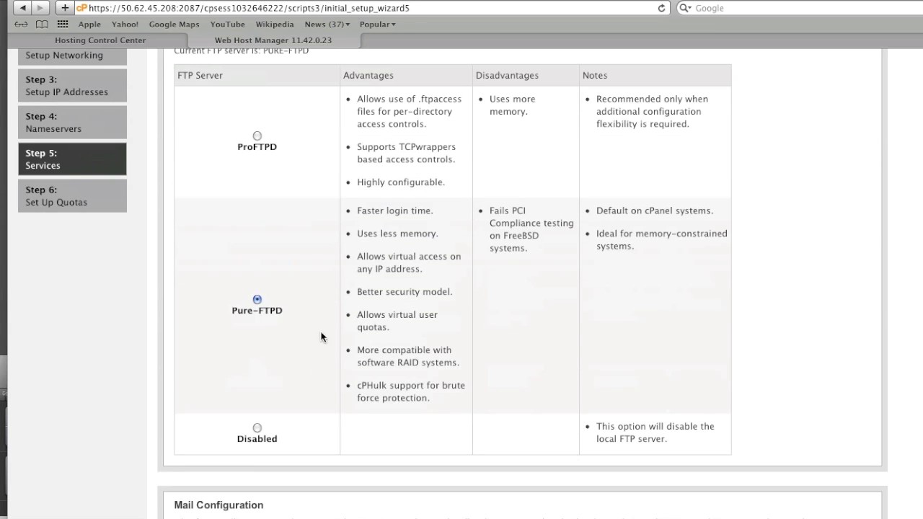
scroll(292, 321, down, 4)
scroll(294, 322, down, 6)
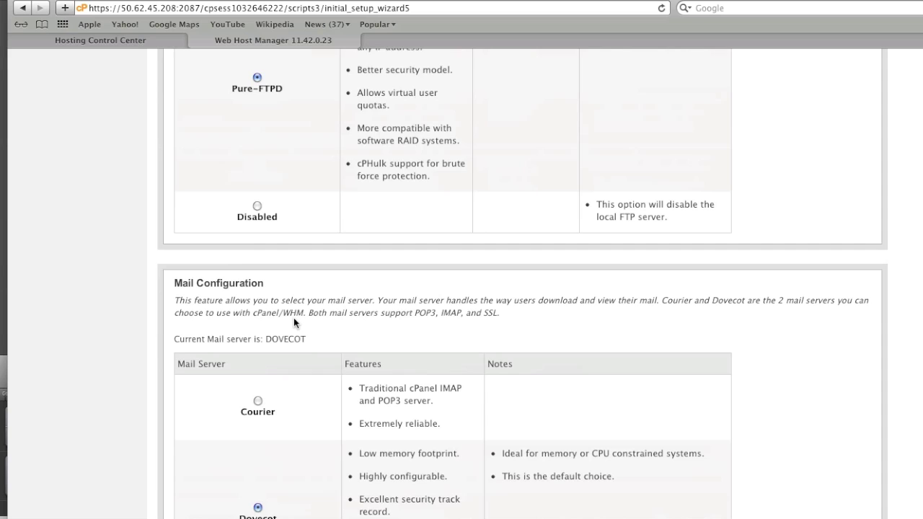
scroll(293, 323, down, 10)
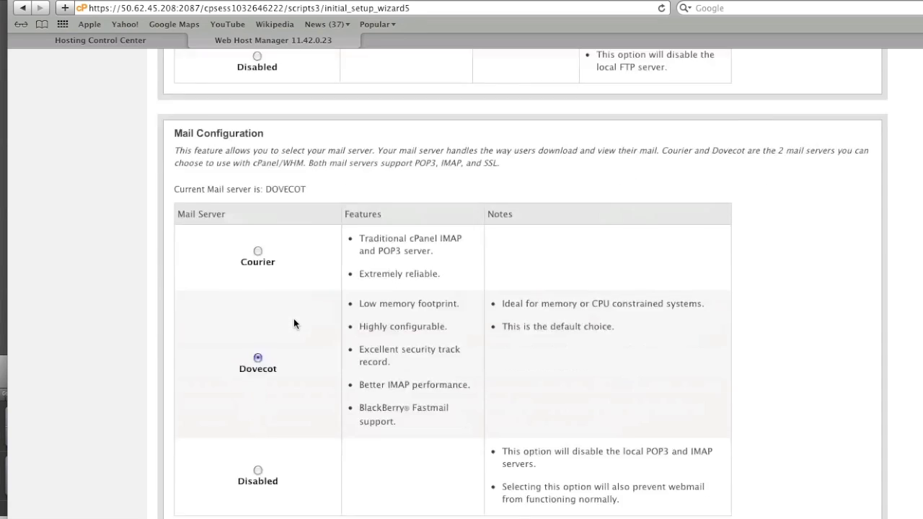
scroll(293, 322, down, 6)
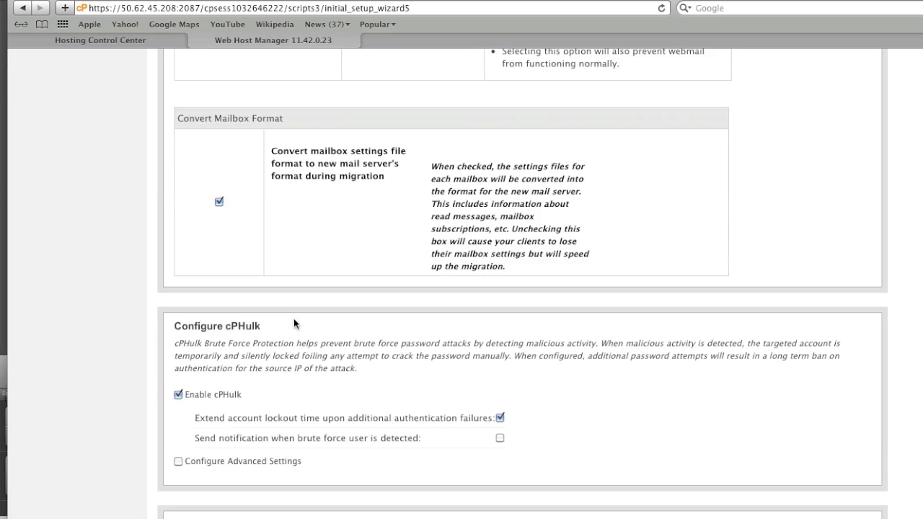
scroll(294, 323, down, 3)
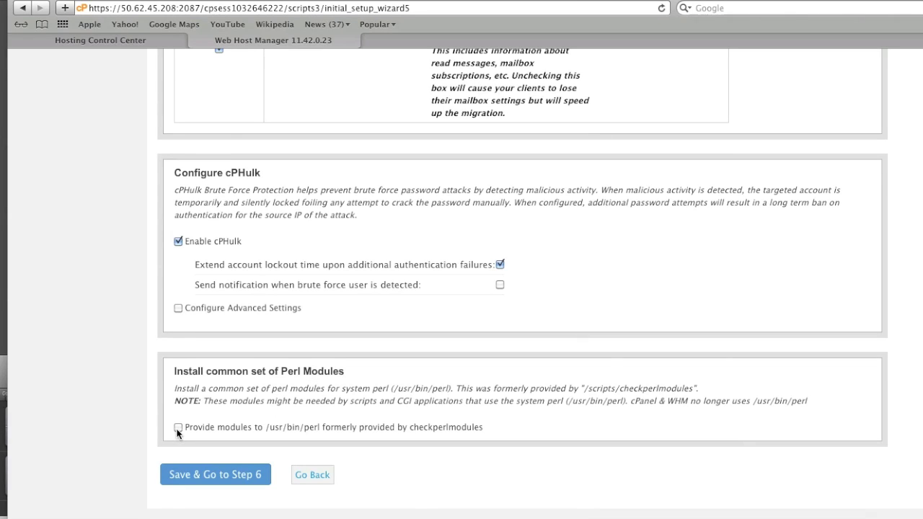
click(207, 477)
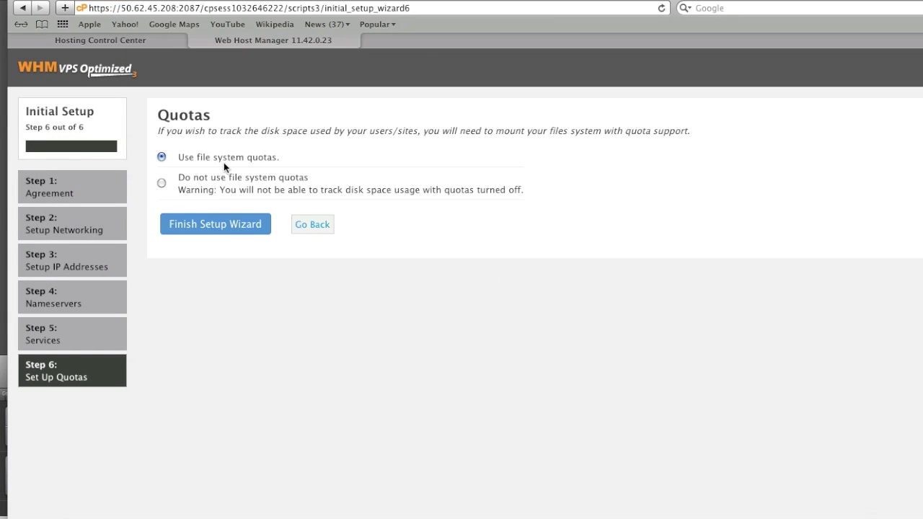
Step: Finish with file system quotas, decline AppConfig Enforcement, Log Archiving and Server Usage Analysis, and save
click(220, 228)
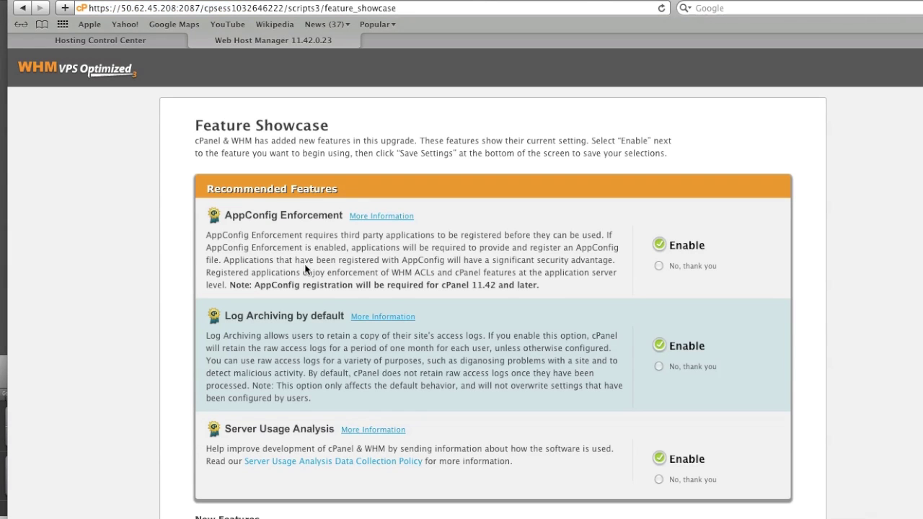
scroll(374, 281, down, 2)
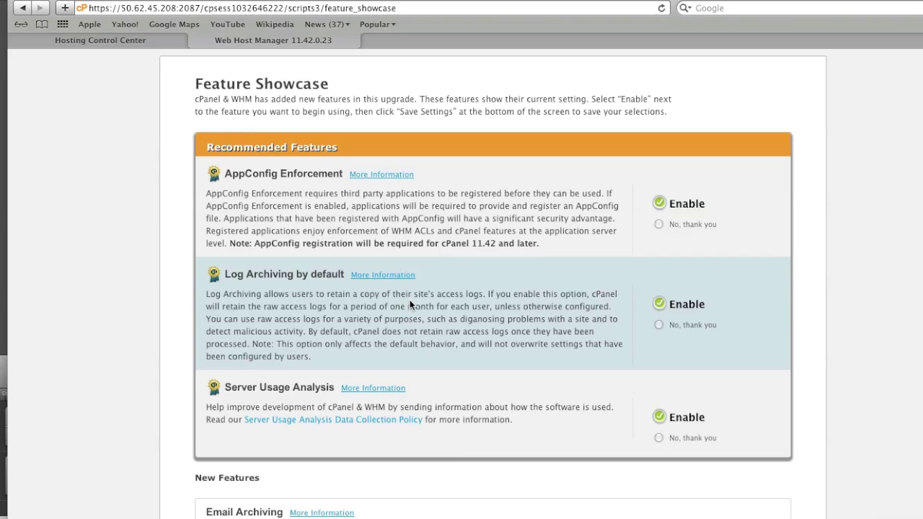
click(660, 224)
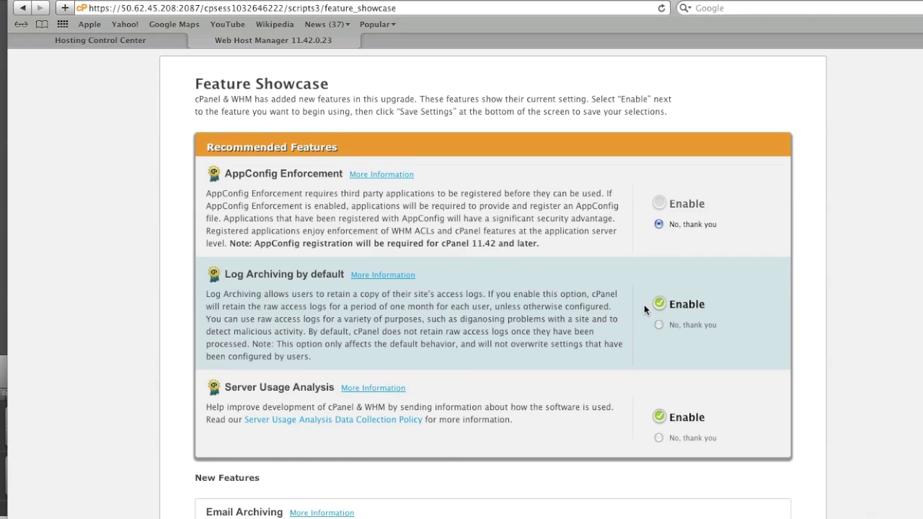
click(660, 325)
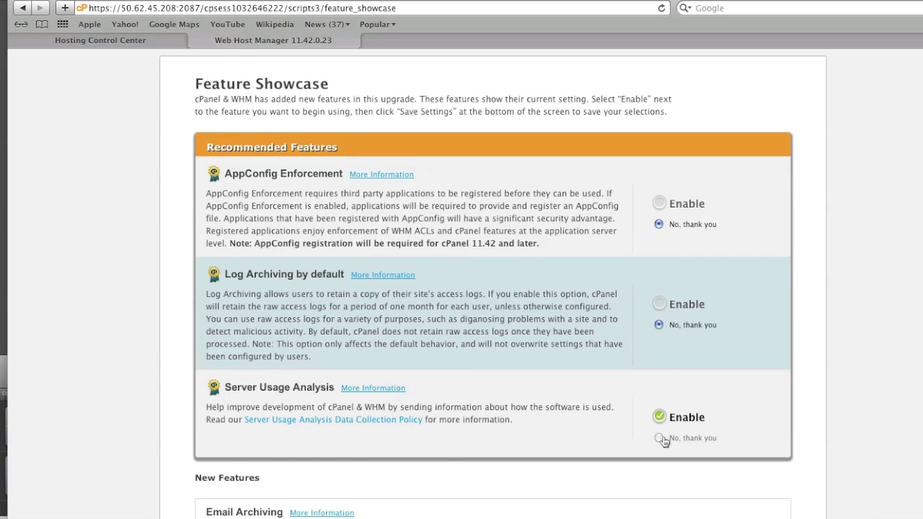
click(660, 438)
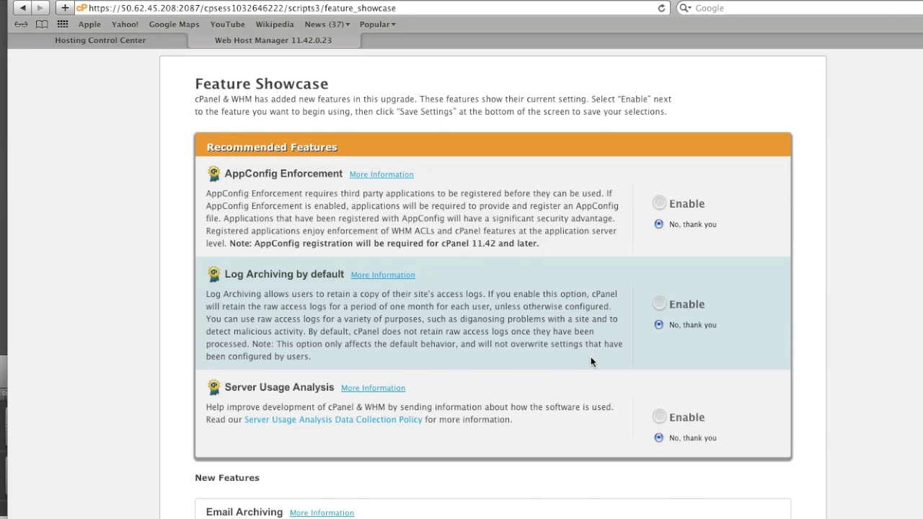
scroll(591, 356, down, 2)
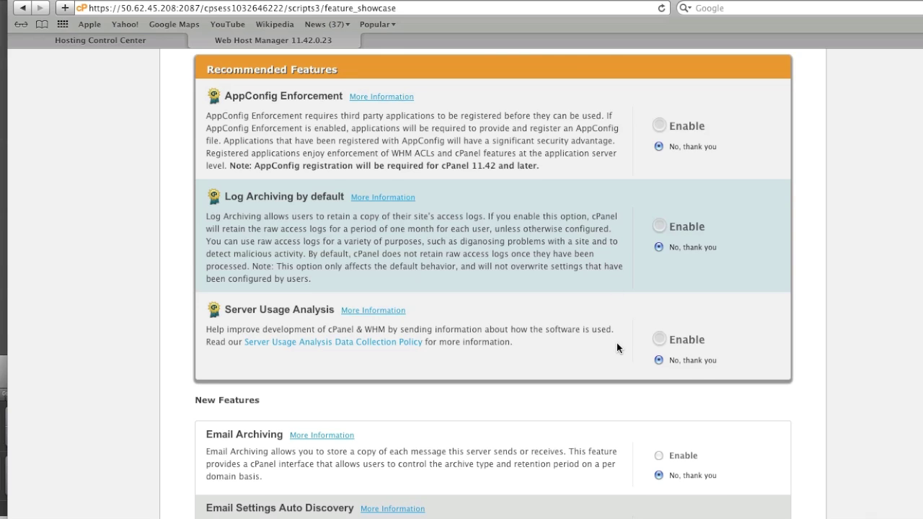
scroll(617, 343, down, 12)
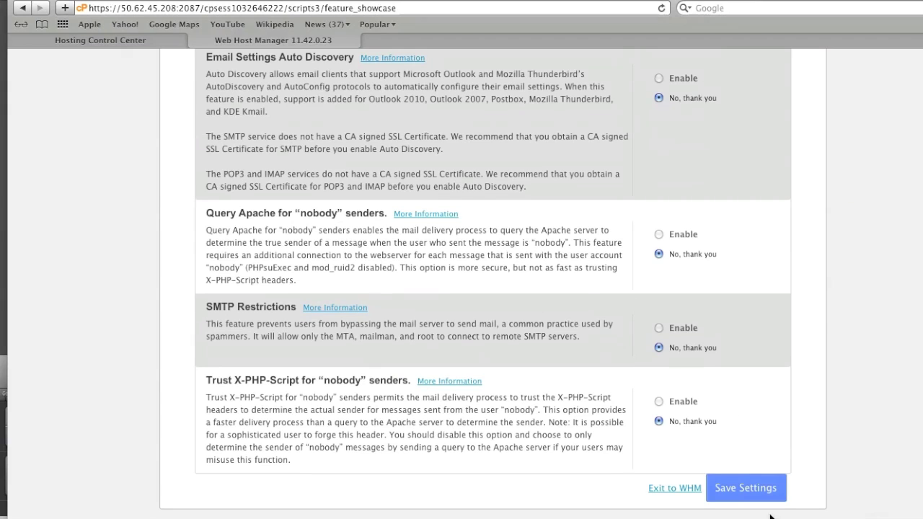
click(746, 488)
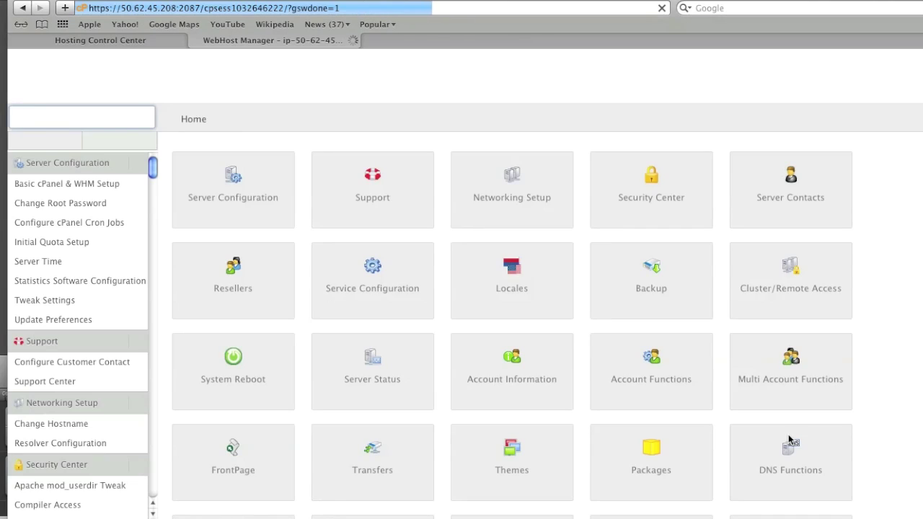